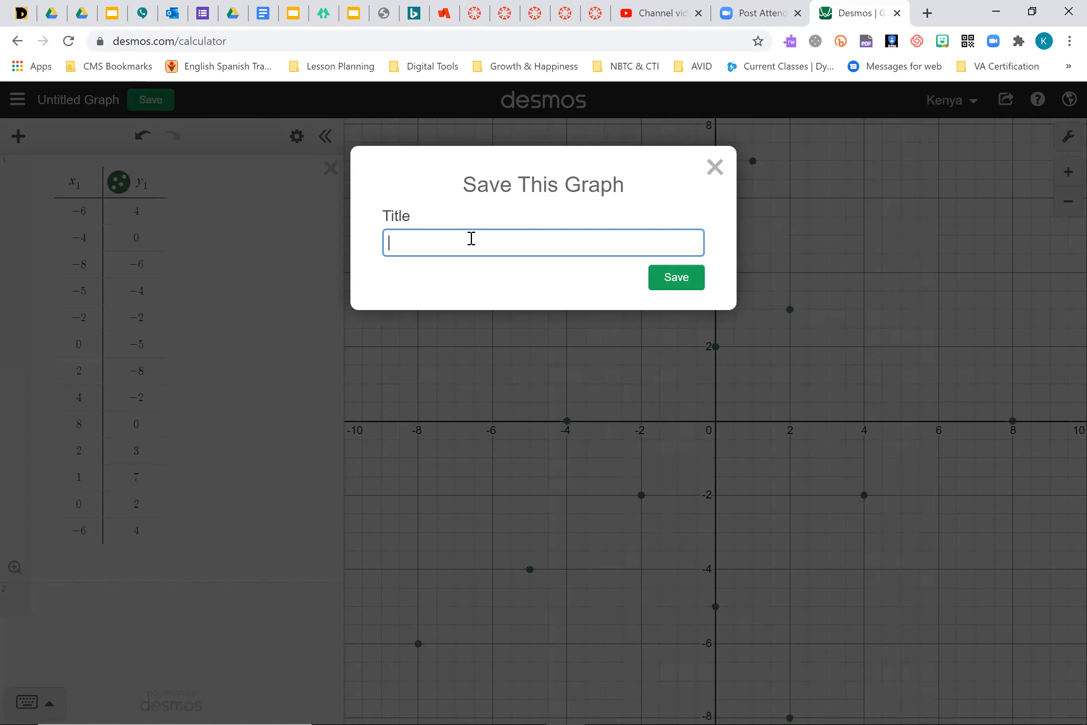
Step: Save the graph with the title "Unit 1 Project"
{"action": "type", "text": "Unit"}
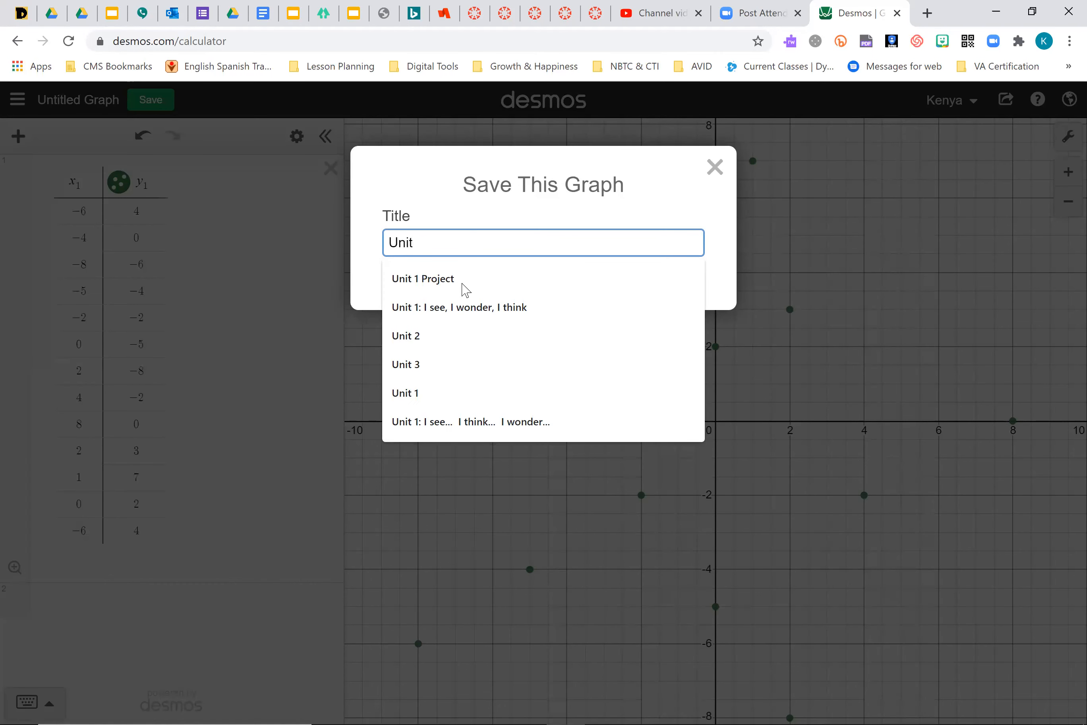
{"action": "left_click", "coordinate": [466, 289]}
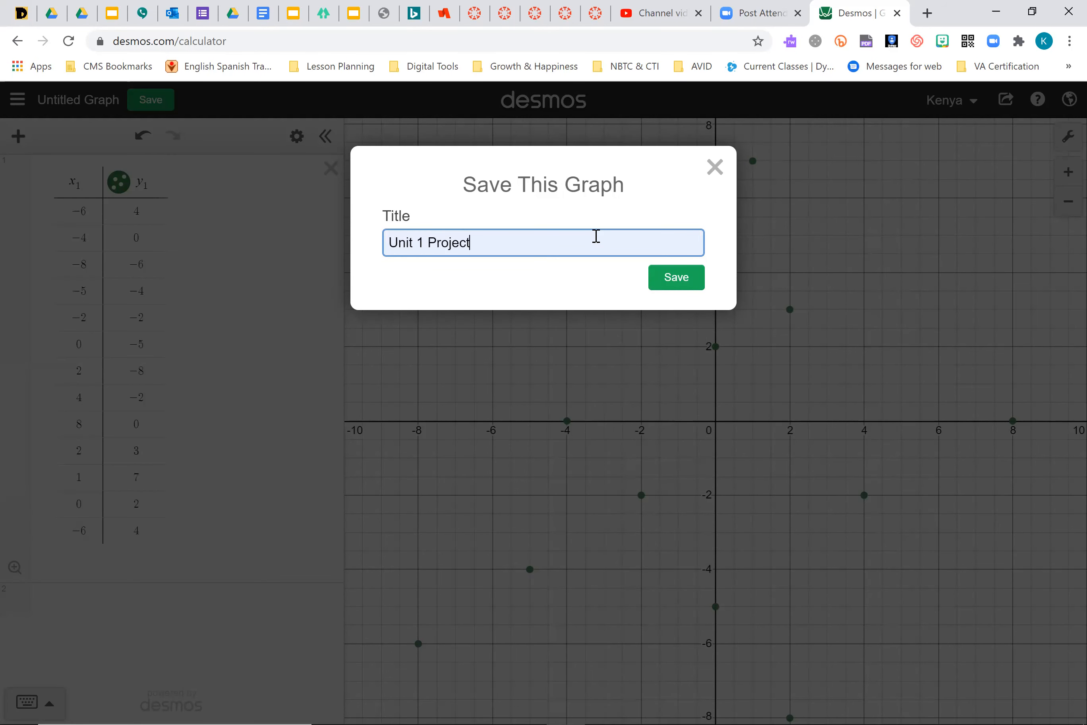
{"action": "right_click", "coordinate": [674, 278]}
{"action": "left_click", "coordinate": [674, 279]}
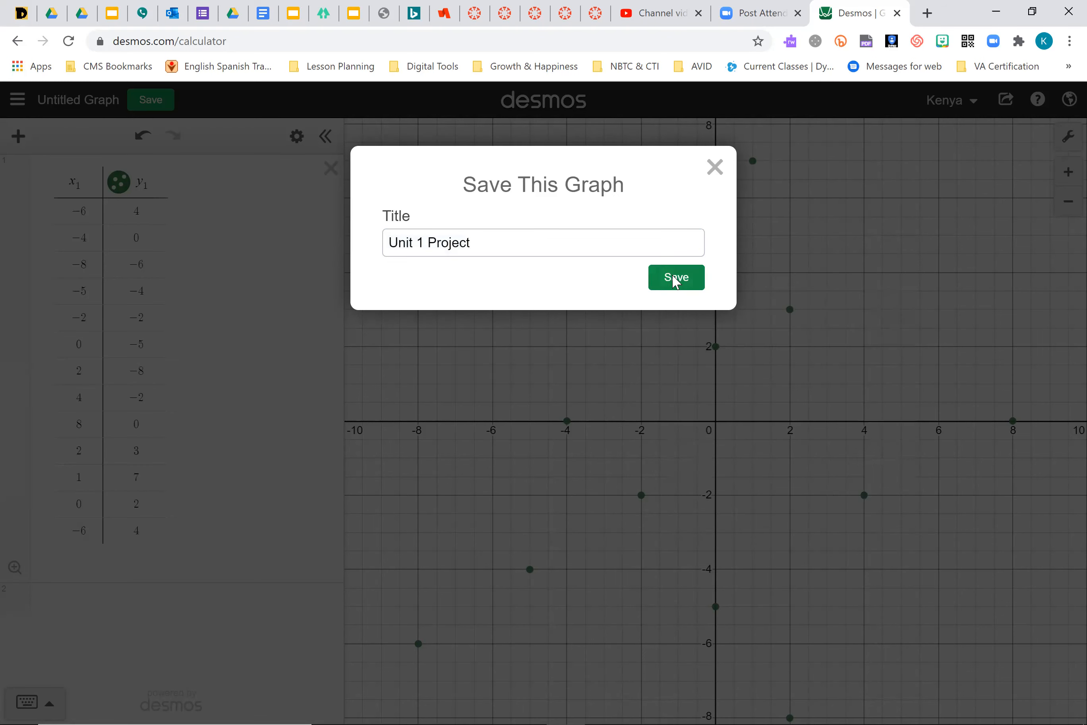
{"action": "left_click", "coordinate": [674, 280]}
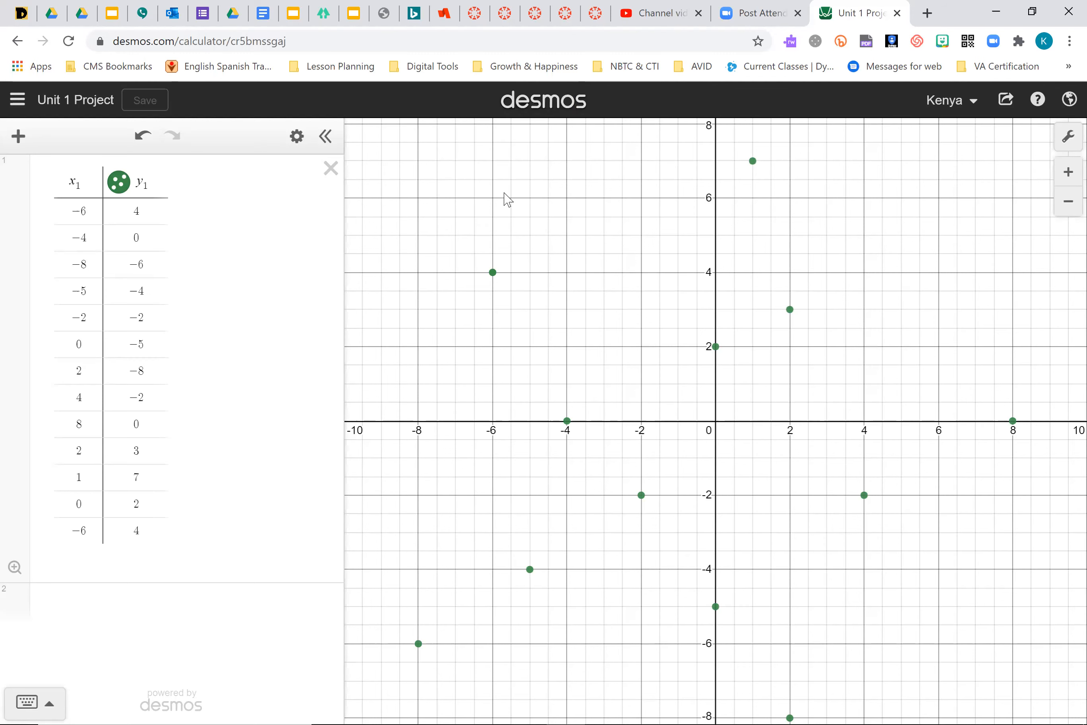
Step: Reopen the newly saved Unit 1 Project graph from the list of saved graphs
{"action": "left_click", "coordinate": [18, 99]}
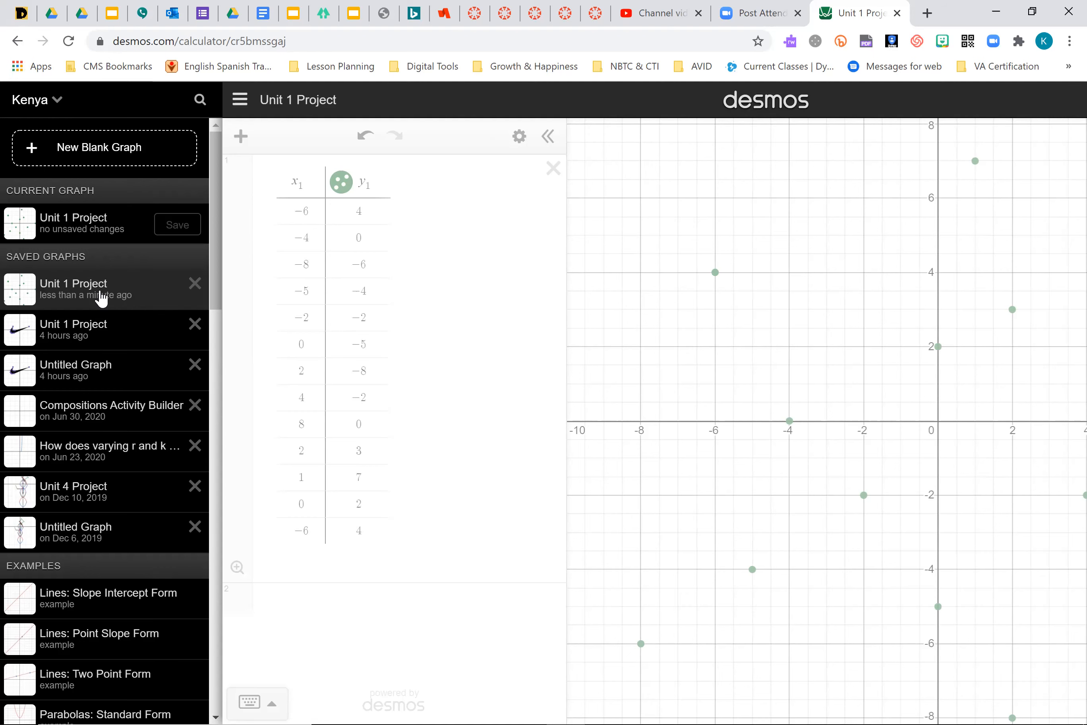
{"action": "left_click", "coordinate": [101, 298]}
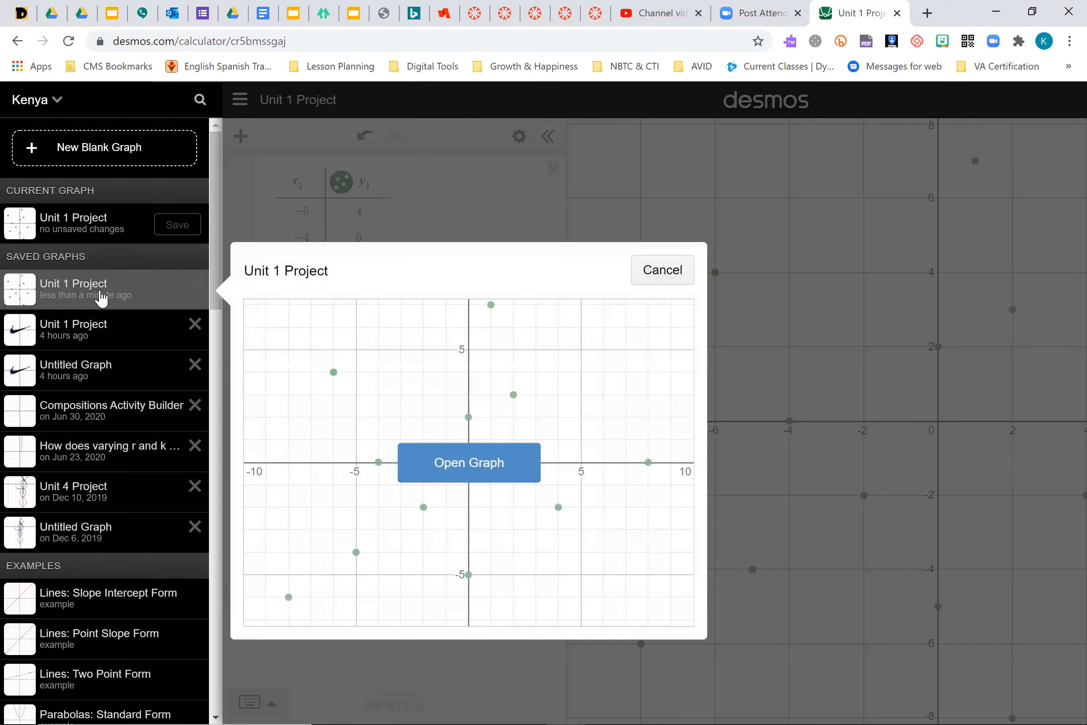
{"action": "right_click", "coordinate": [456, 467]}
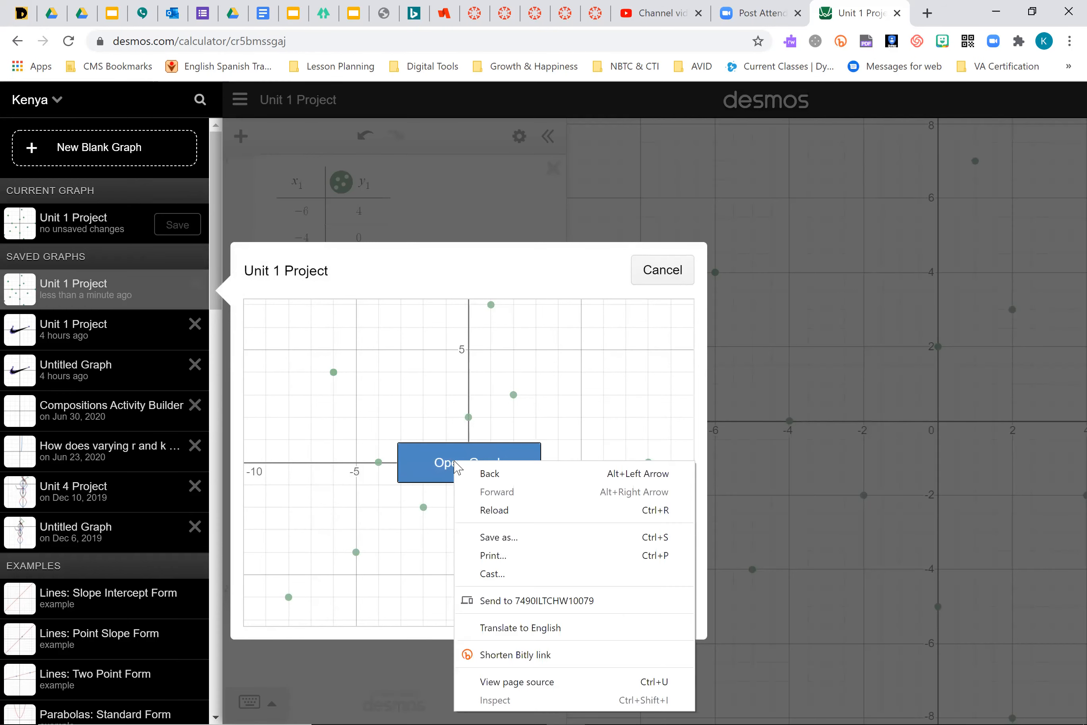
{"action": "left_click", "coordinate": [454, 462]}
{"action": "left_click", "coordinate": [454, 465]}
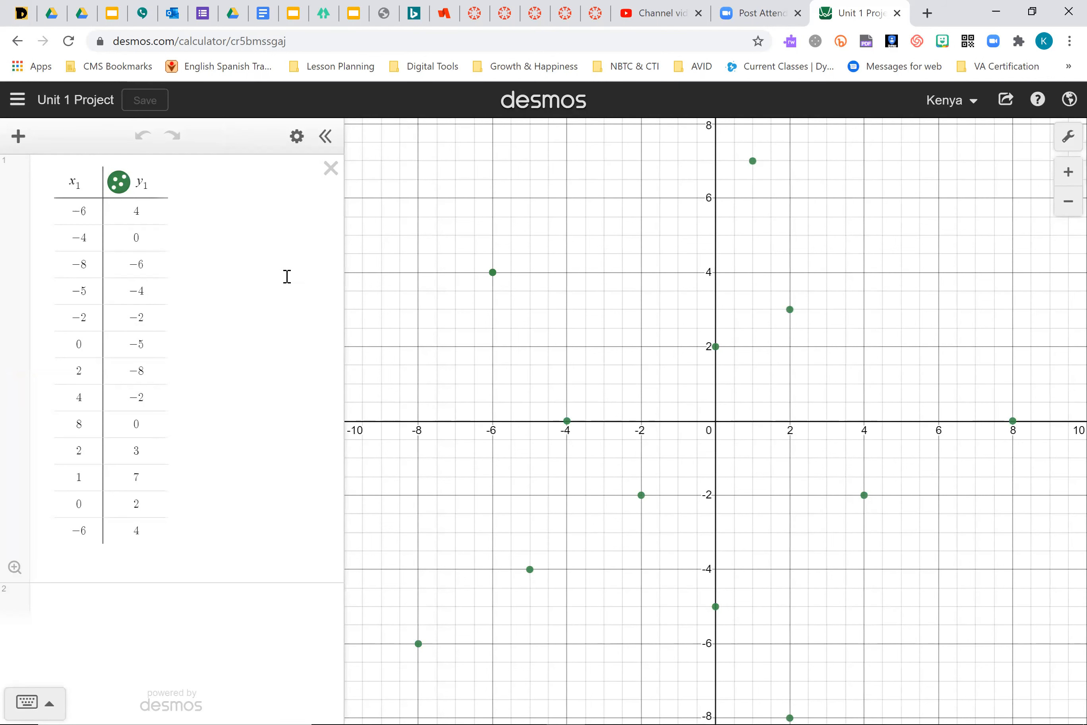
Step: Turn on connecting lines for the green points in the table and finish editing the list
{"action": "left_click", "coordinate": [297, 137]}
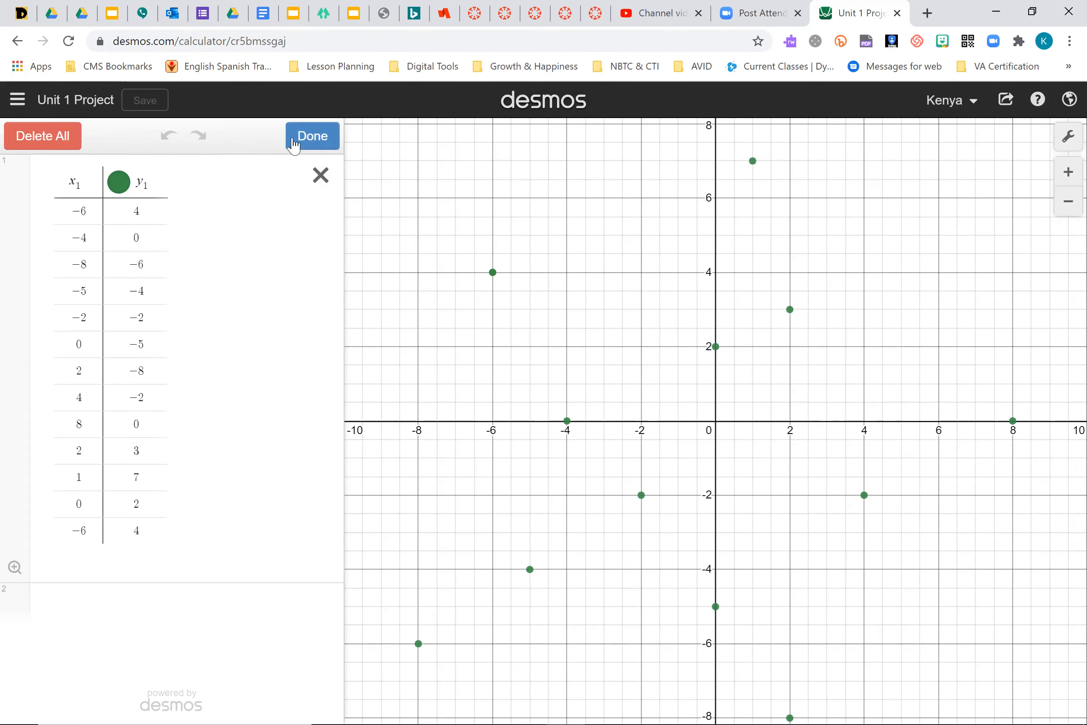
{"action": "left_click", "coordinate": [120, 184]}
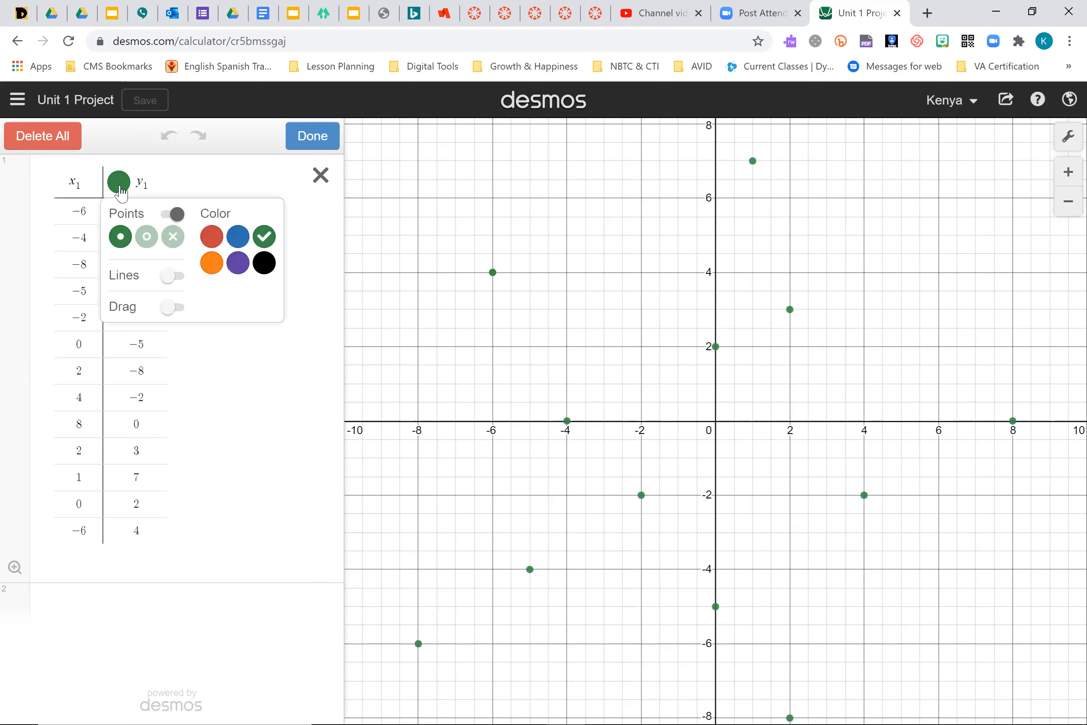
{"action": "left_click", "coordinate": [175, 277]}
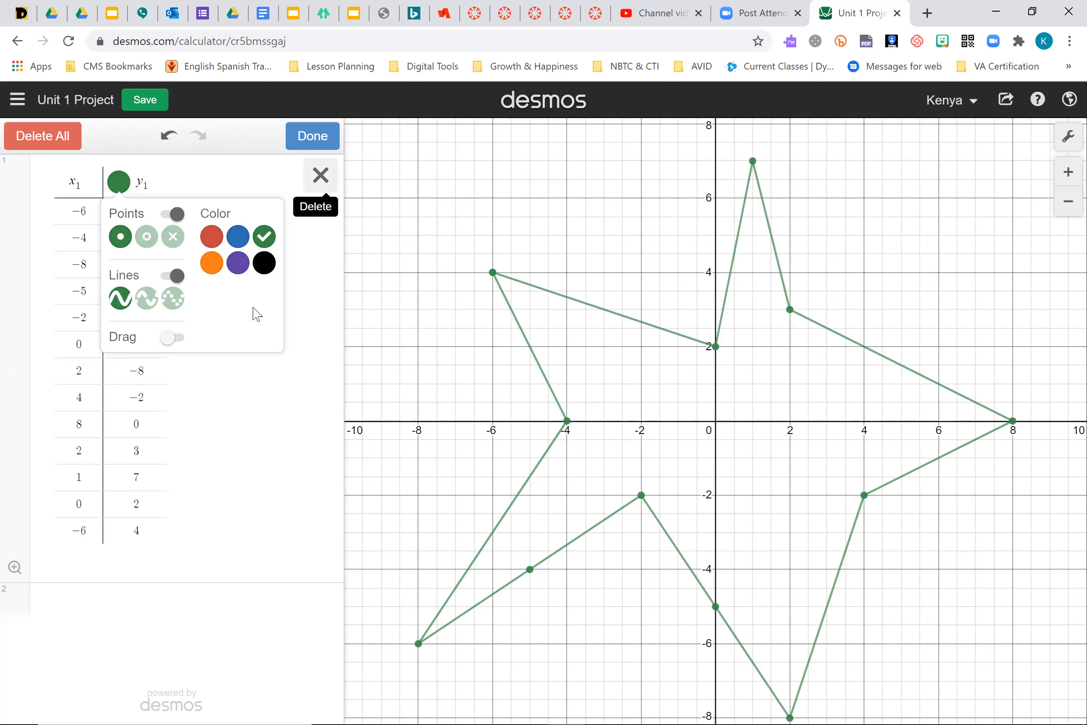
{"action": "left_click", "coordinate": [313, 137]}
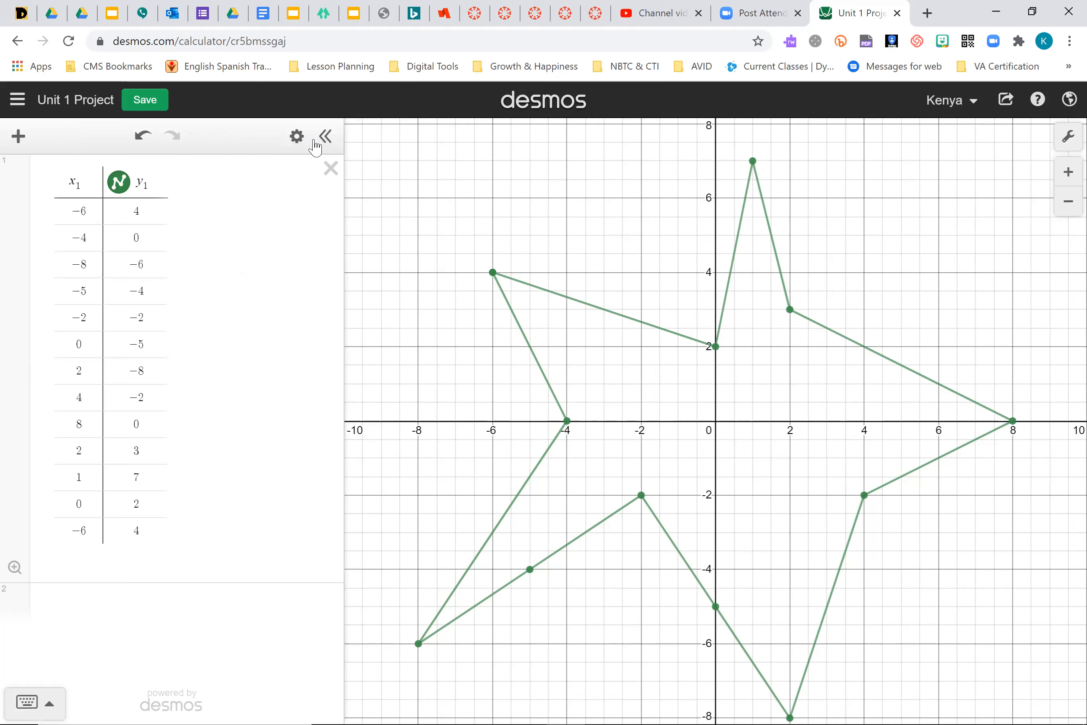
Step: Open the older saved Unit 1 Project graph that contains the Nike logo
{"action": "left_click", "coordinate": [19, 100]}
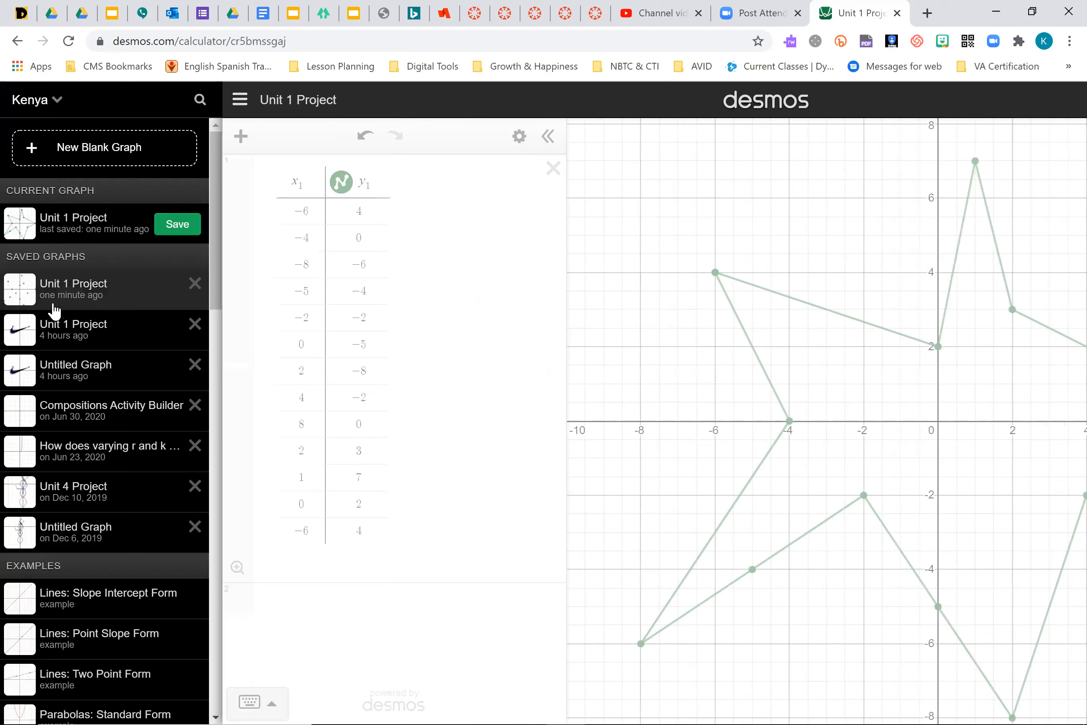
{"action": "left_click", "coordinate": [61, 339]}
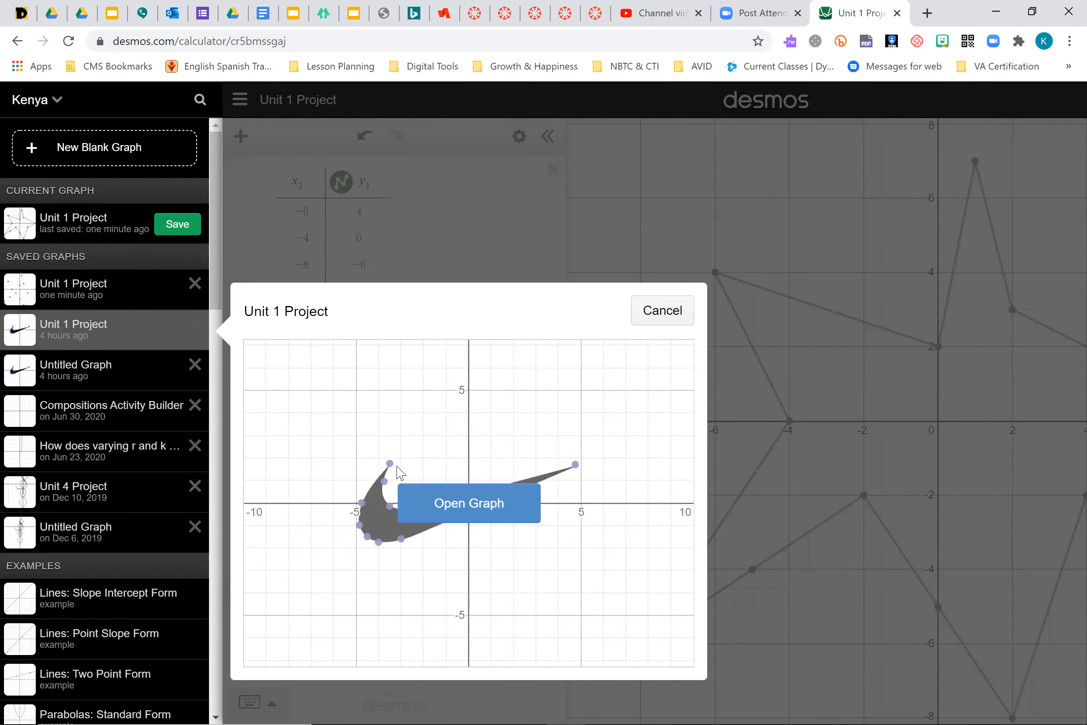
{"action": "left_click", "coordinate": [462, 503]}
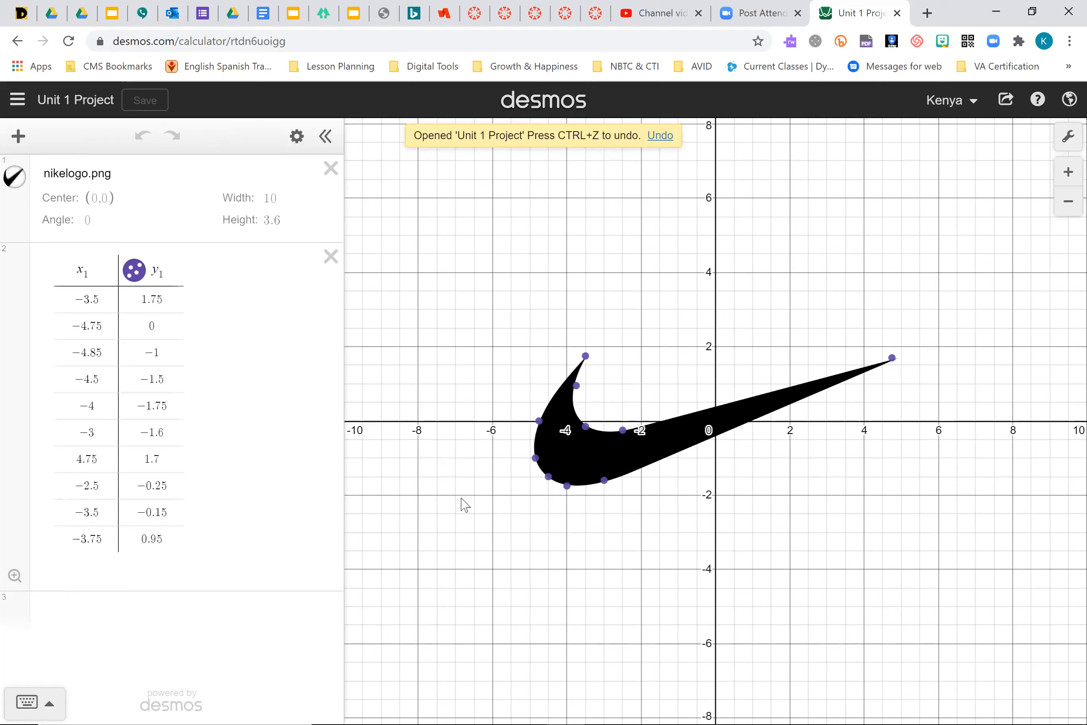
Step: Turn on connecting lines for the purple points around the logo and save the graph
{"action": "left_click", "coordinate": [296, 140]}
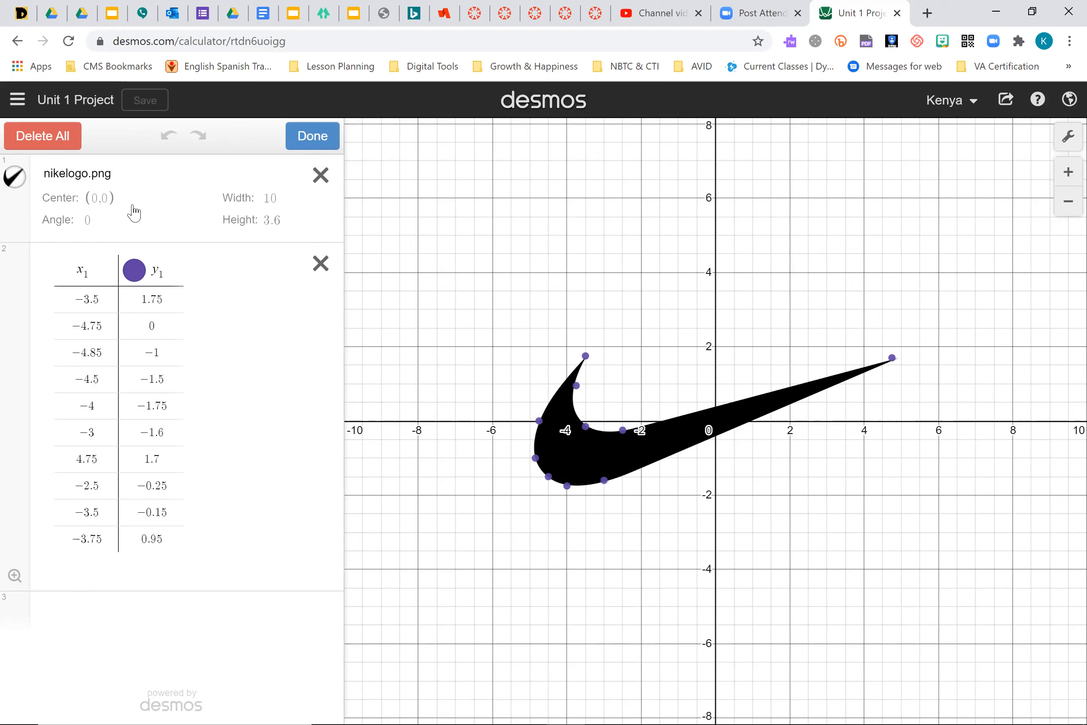
{"action": "left_click", "coordinate": [135, 271]}
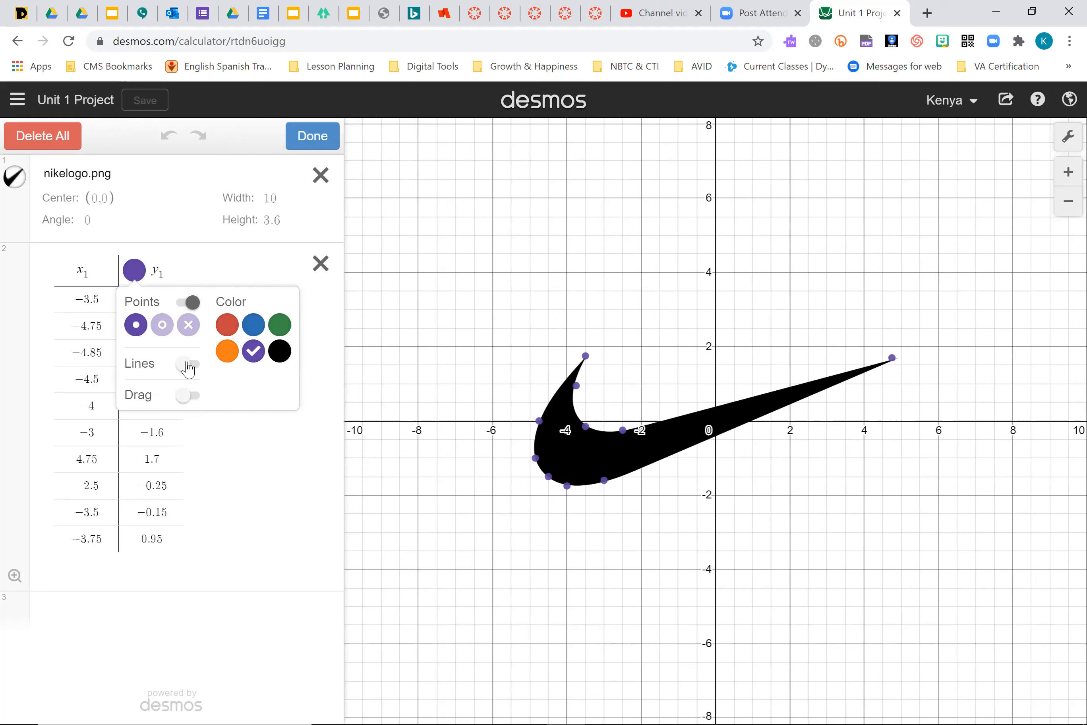
{"action": "left_click", "coordinate": [188, 364]}
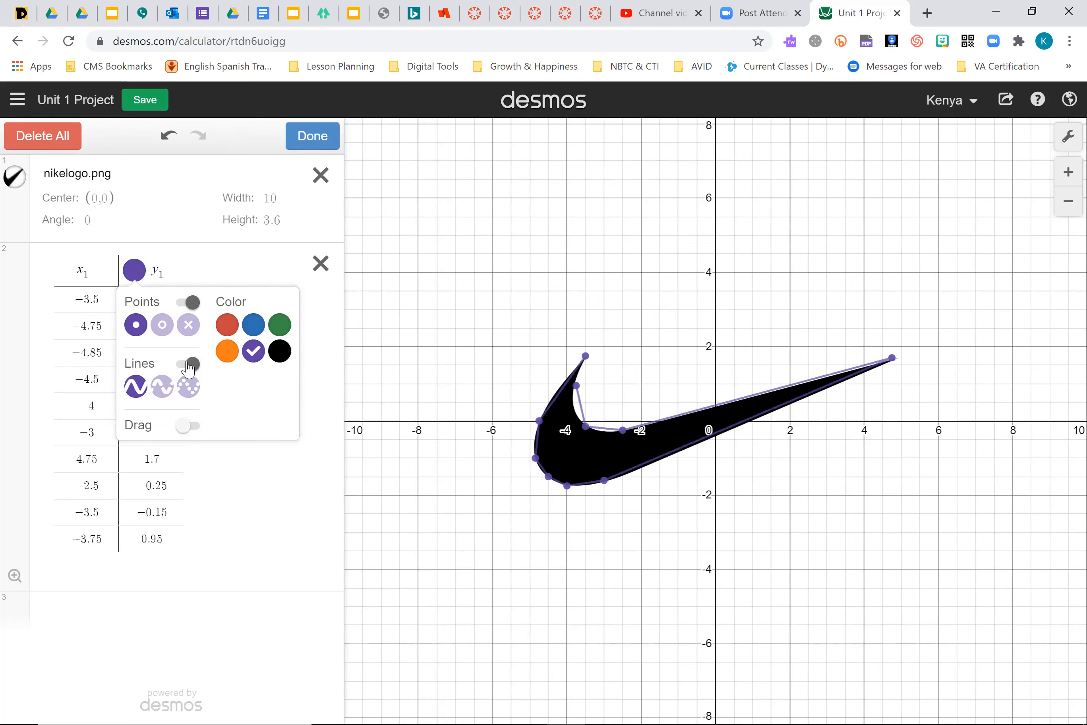
{"action": "left_click", "coordinate": [188, 367]}
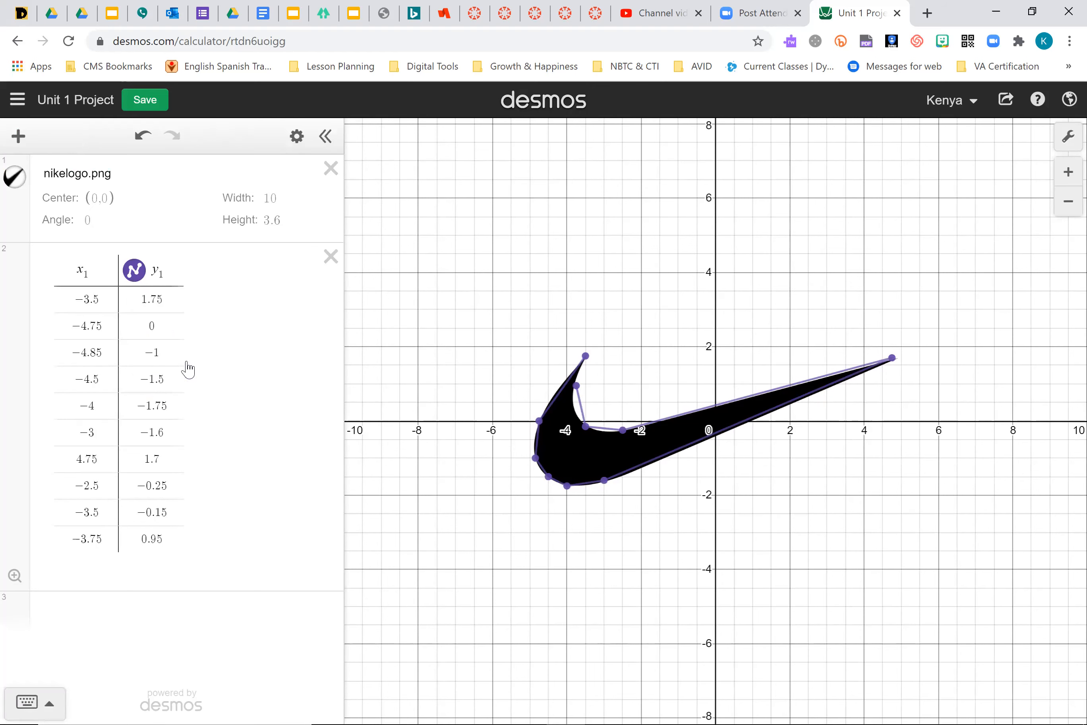
{"action": "left_click", "coordinate": [158, 106]}
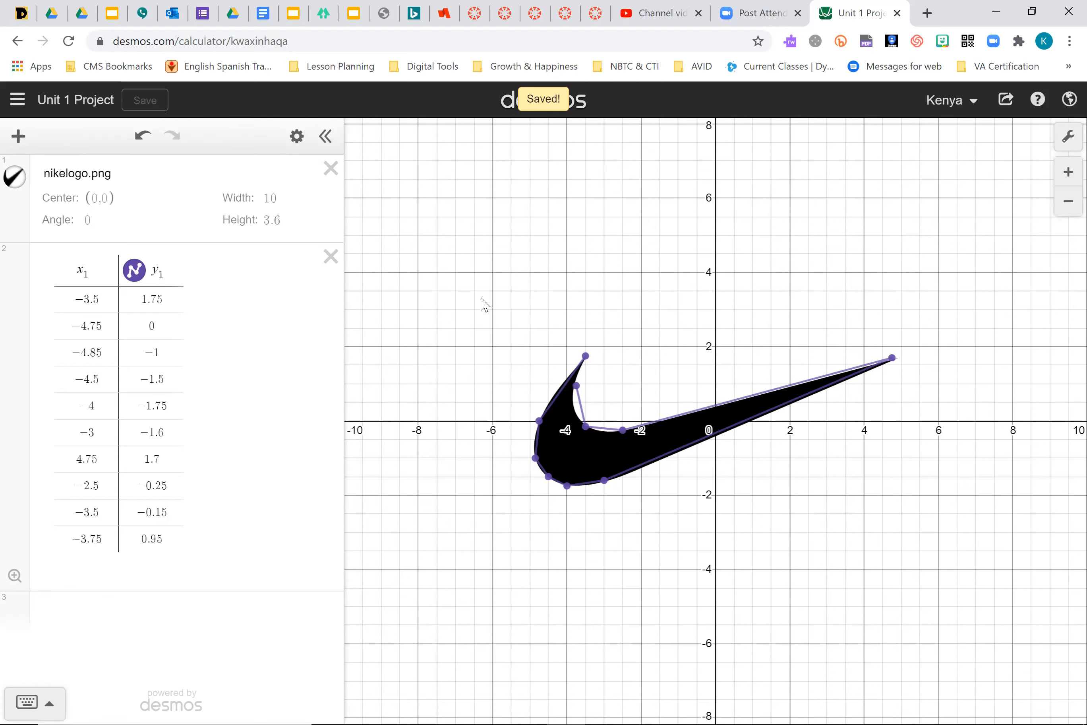
Step: Move the nikelogo.png image below the plotted outline, with its center at about (0.6, -4.96)
{"action": "left_click", "coordinate": [576, 442]}
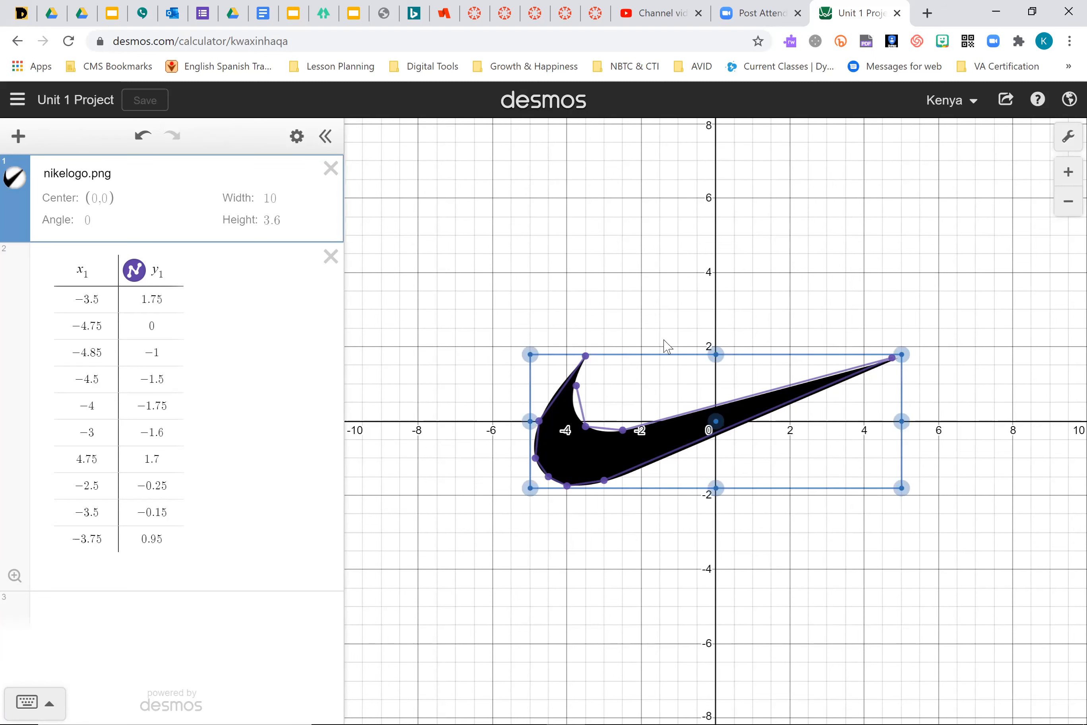
{"action": "right_click", "coordinate": [681, 295]}
{"action": "left_click", "coordinate": [561, 389]}
{"action": "left_click_drag", "start_coordinate": [568, 388], "coordinate": [543, 400]}
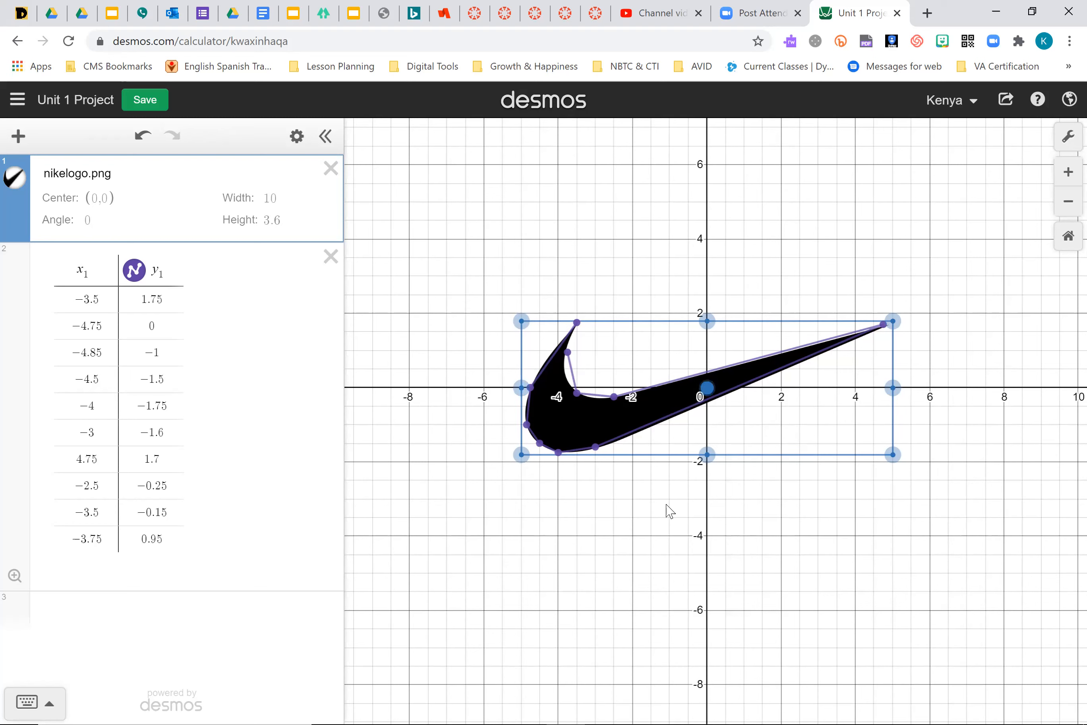
{"action": "right_click", "coordinate": [697, 454]}
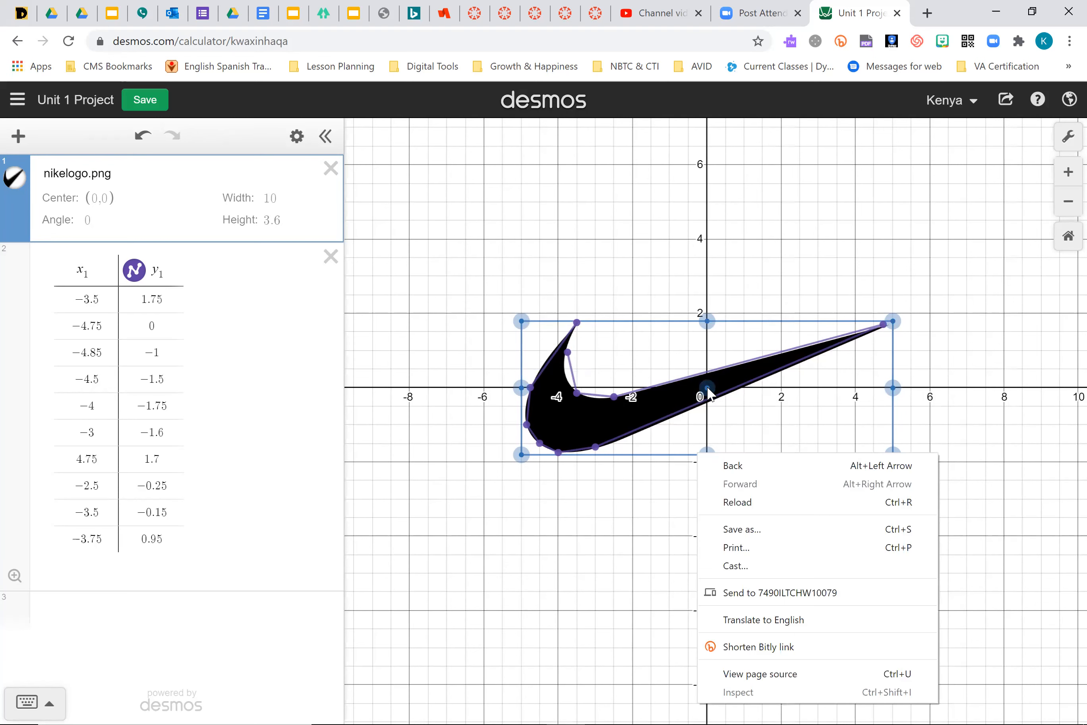
{"action": "left_click_drag", "start_coordinate": [707, 387], "coordinate": [774, 456]}
{"action": "left_click_drag", "start_coordinate": [736, 564], "coordinate": [729, 571]}
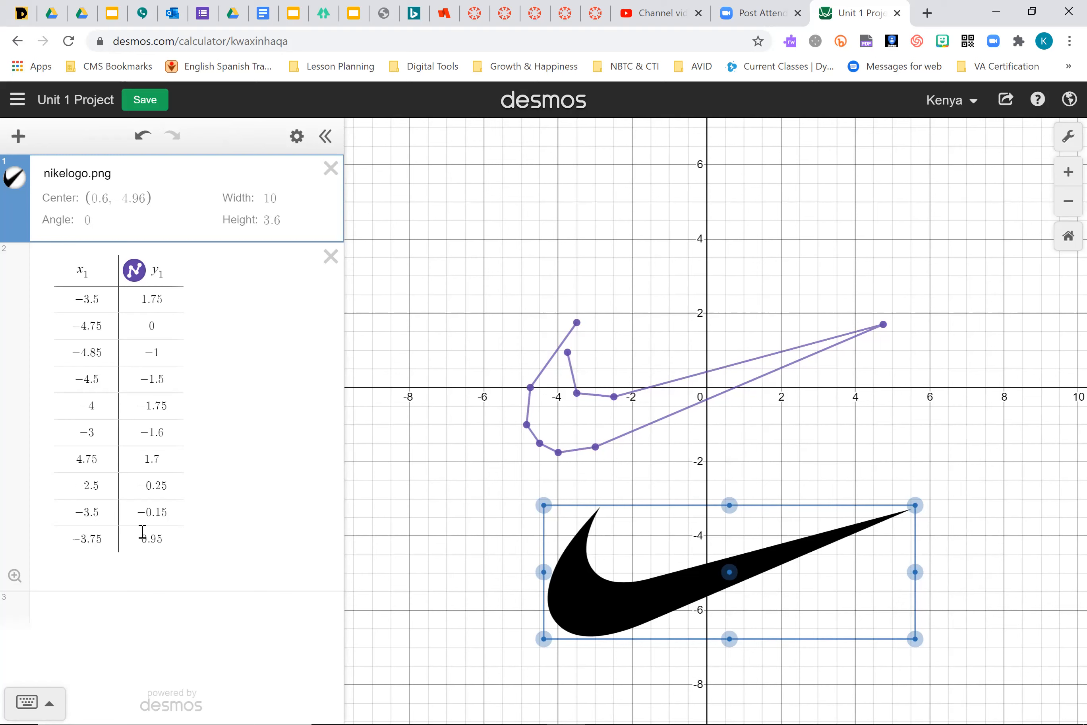
Step: Close the outline by adding the point (-3.5, 1.75) at the end of the table, and save the graph
{"action": "double_click", "coordinate": [172, 542]}
{"action": "left_click", "coordinate": [105, 560]}
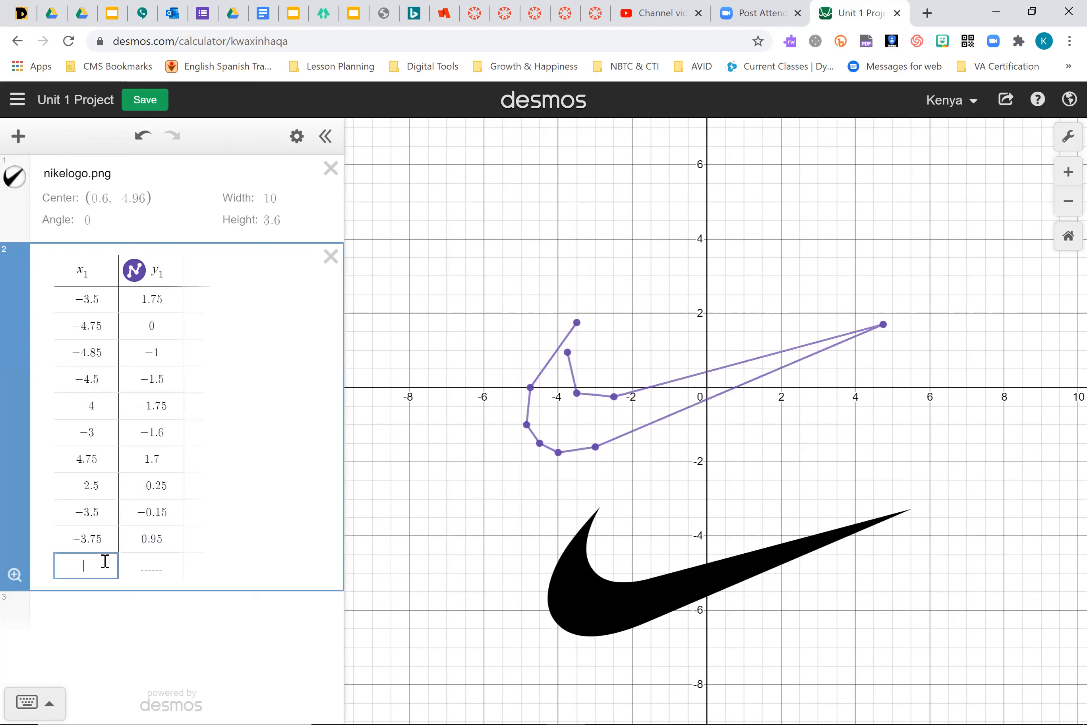
{"action": "type", "text": "-3"}
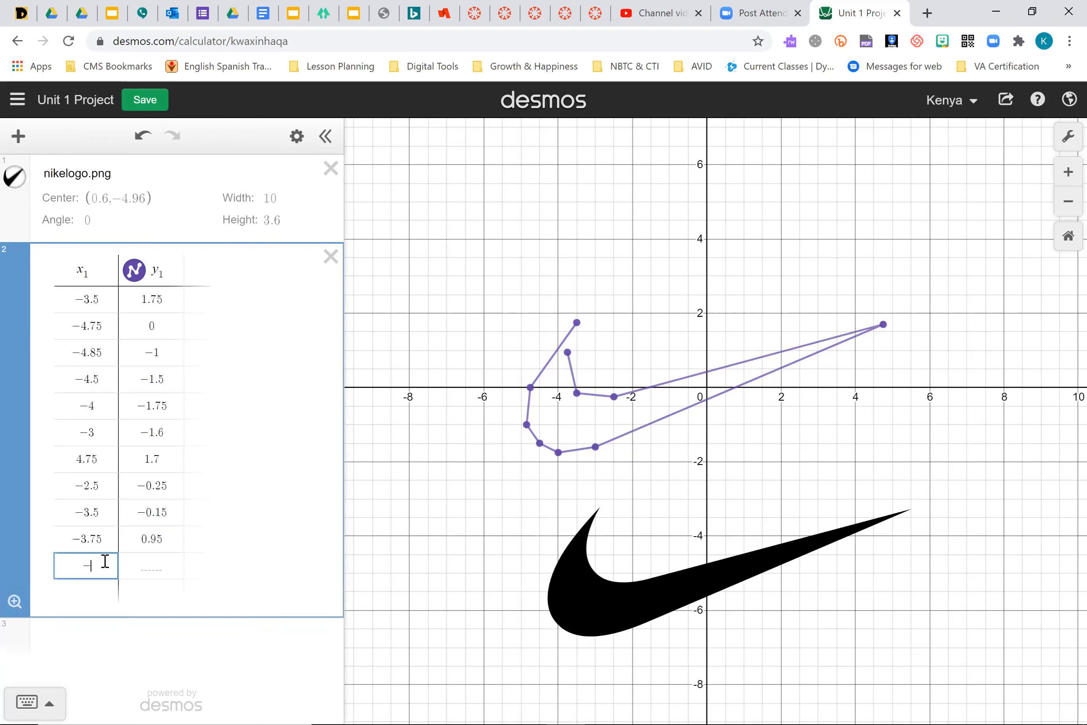
{"action": "type", "text": ".5"}
{"action": "left_click", "coordinate": [152, 564]}
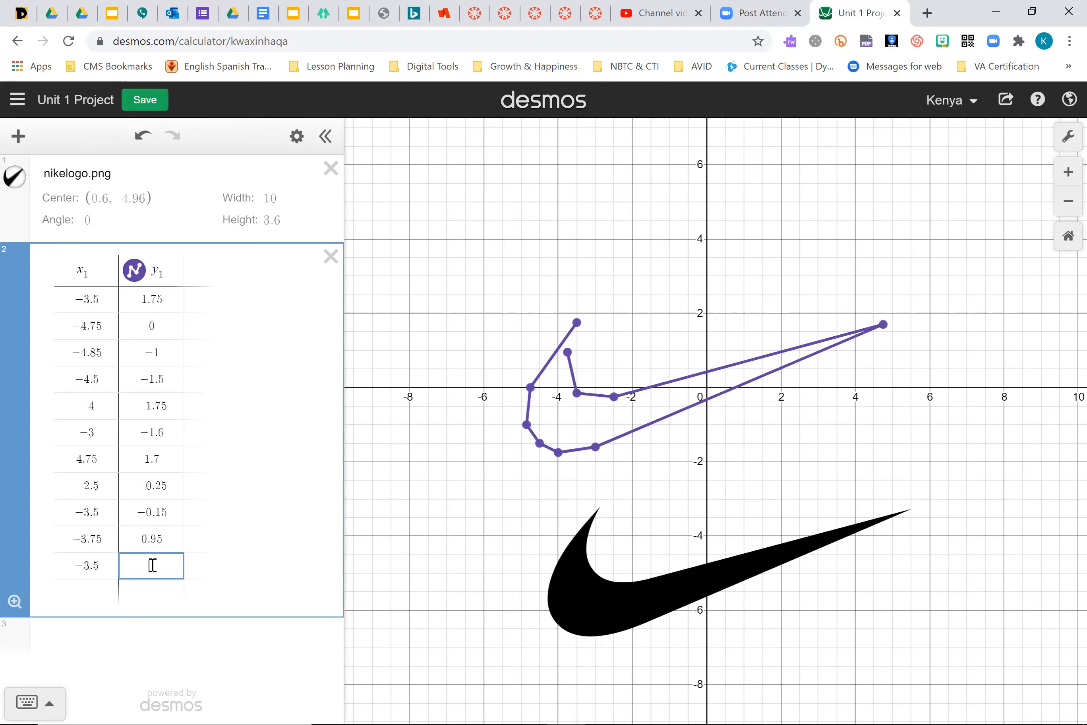
{"action": "type", "text": "1.75"}
{"action": "left_click", "coordinate": [153, 99]}
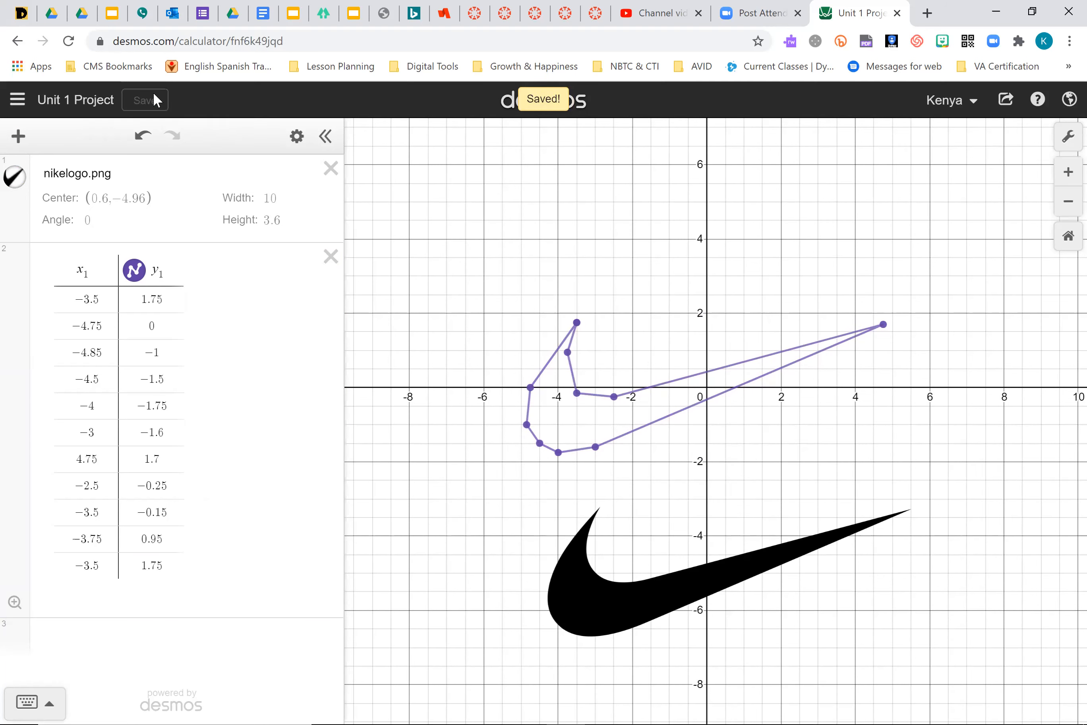
Step: Open the other saved Unit 1 Project graph, the one with the green points
{"action": "left_click", "coordinate": [16, 105]}
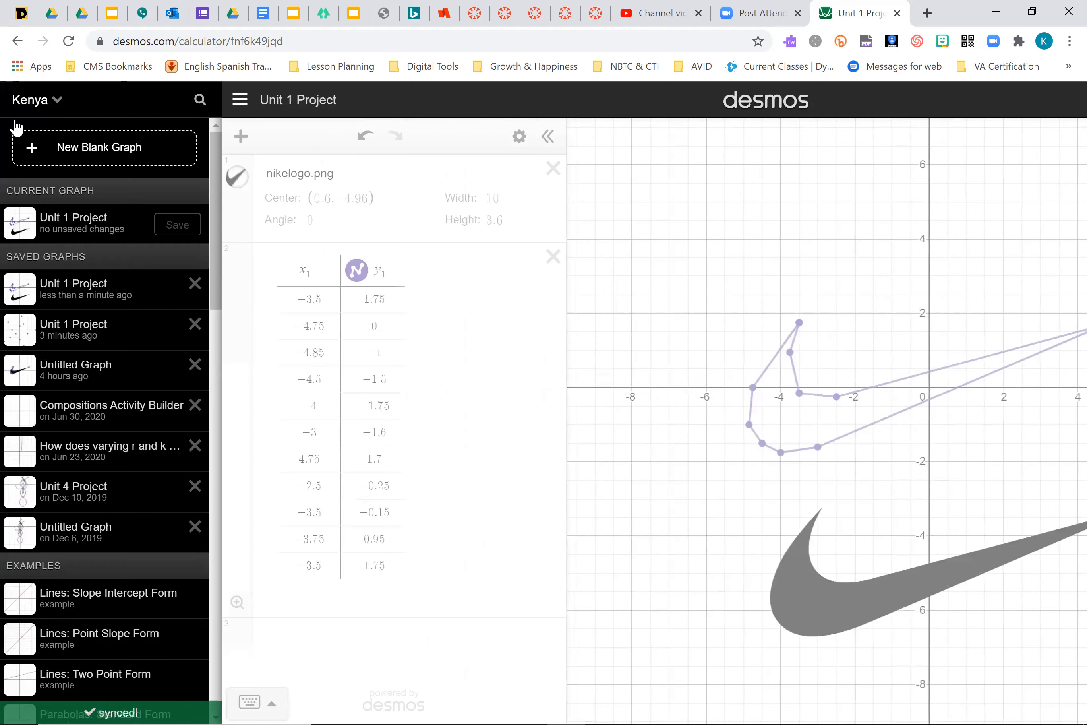
{"action": "left_click", "coordinate": [82, 333]}
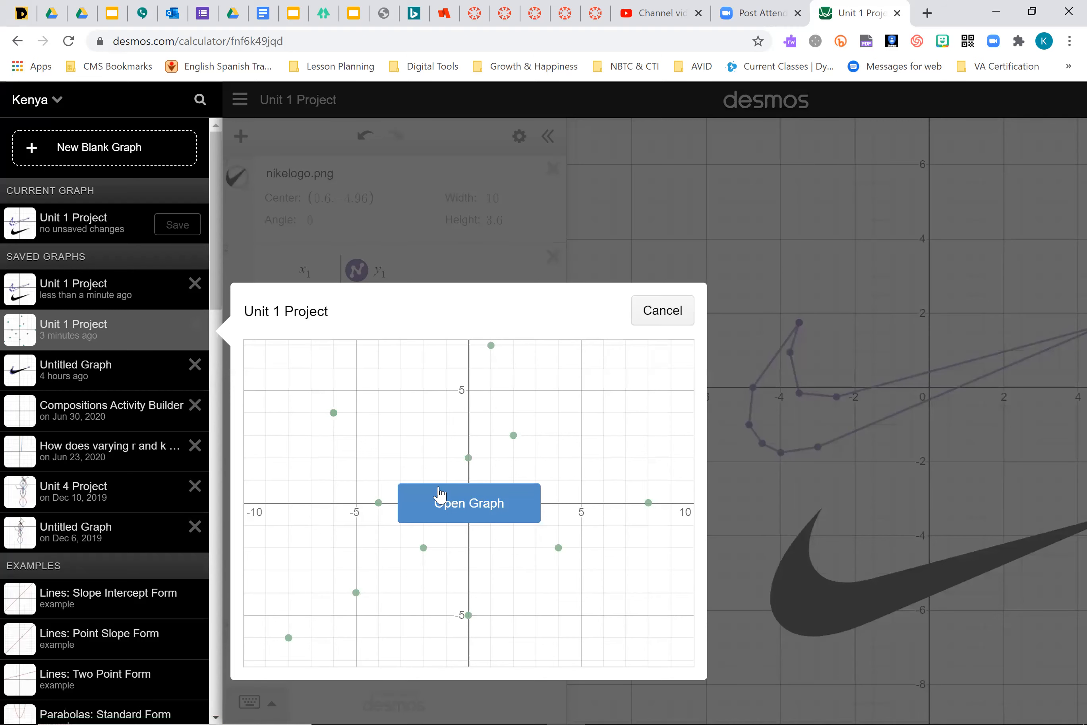
{"action": "left_click", "coordinate": [452, 503]}
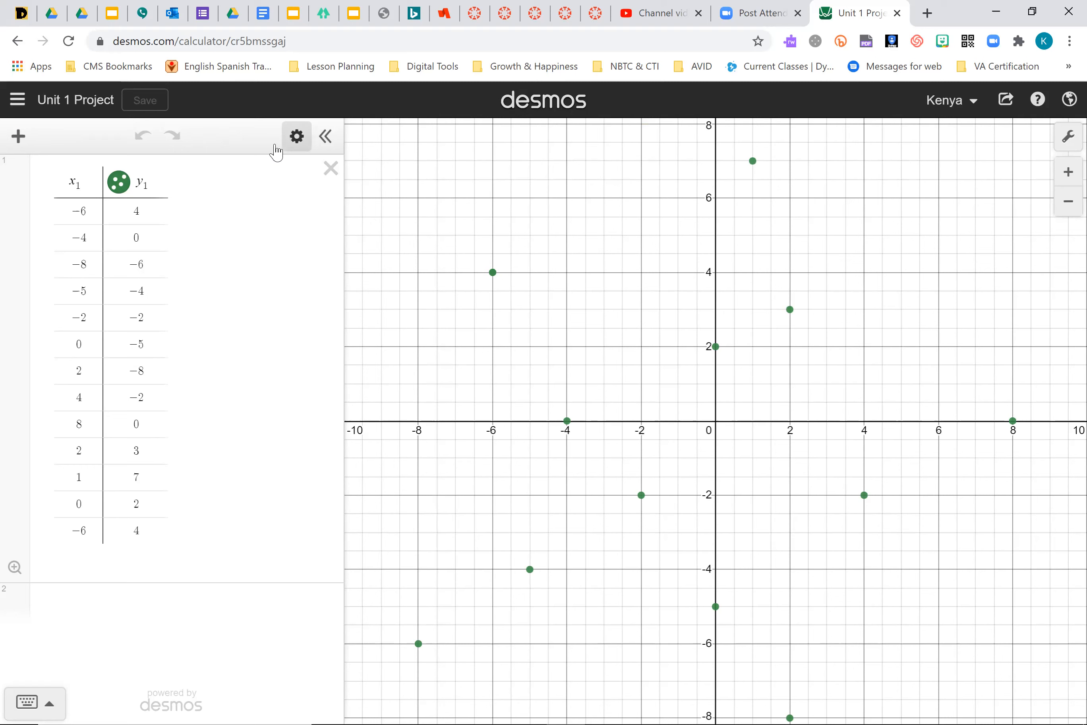
Step: Connect the green table points with lines and save the updated Unit 1 Project graph
{"action": "left_click", "coordinate": [297, 136]}
{"action": "left_click", "coordinate": [130, 191]}
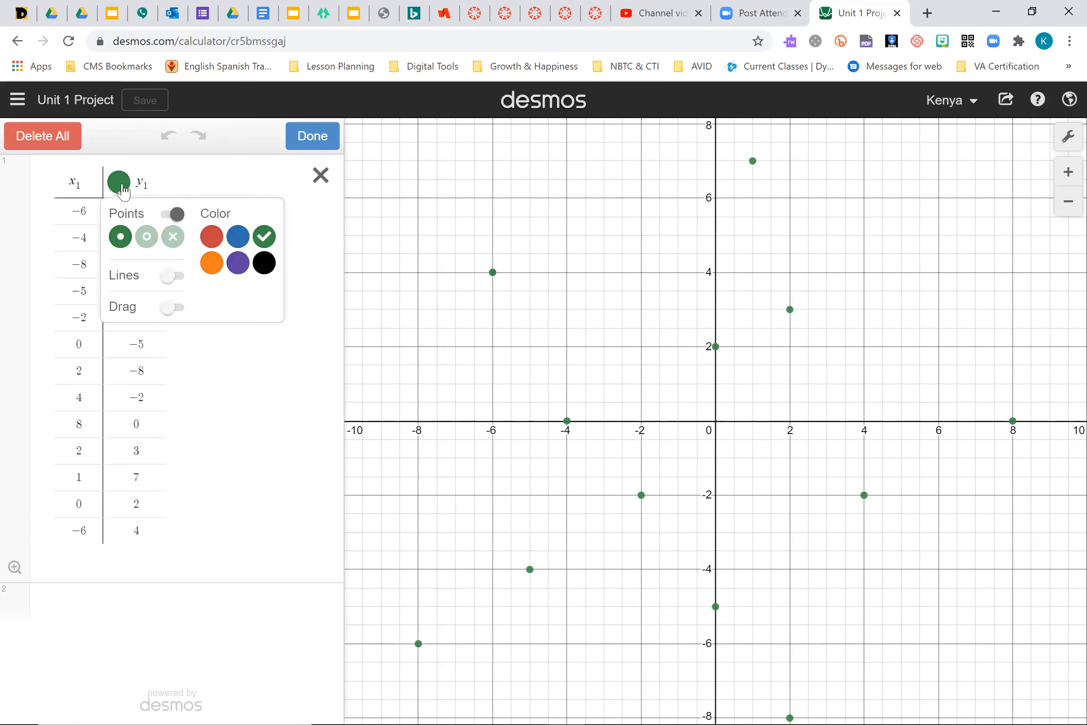
{"action": "left_click", "coordinate": [177, 277]}
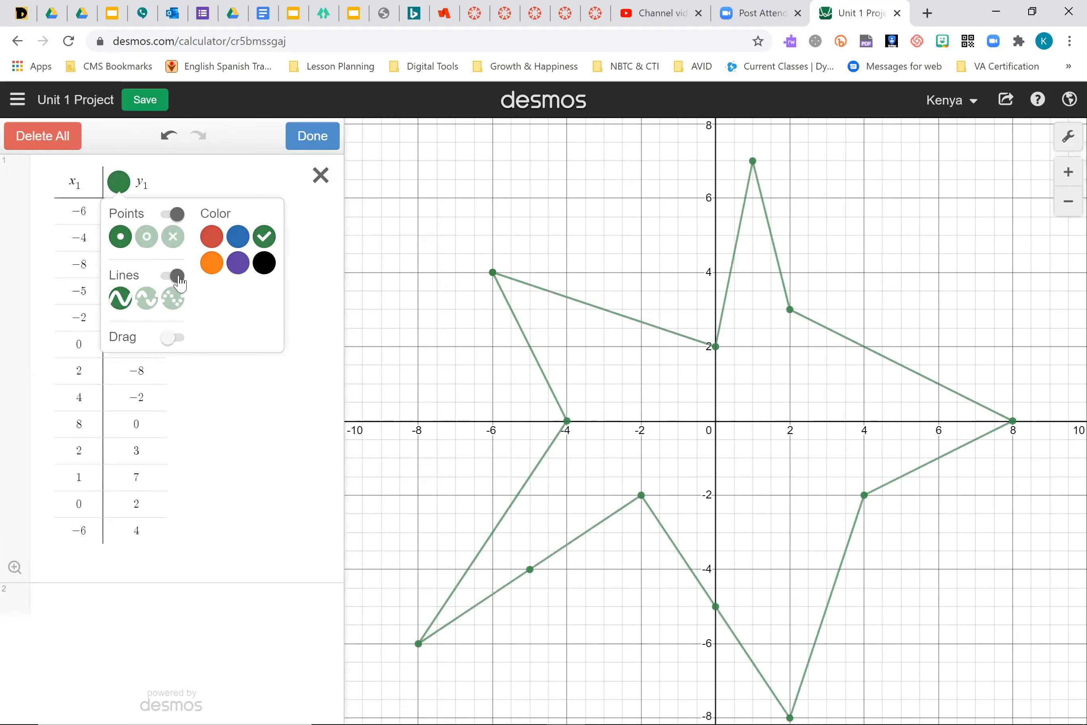
{"action": "left_click", "coordinate": [301, 140]}
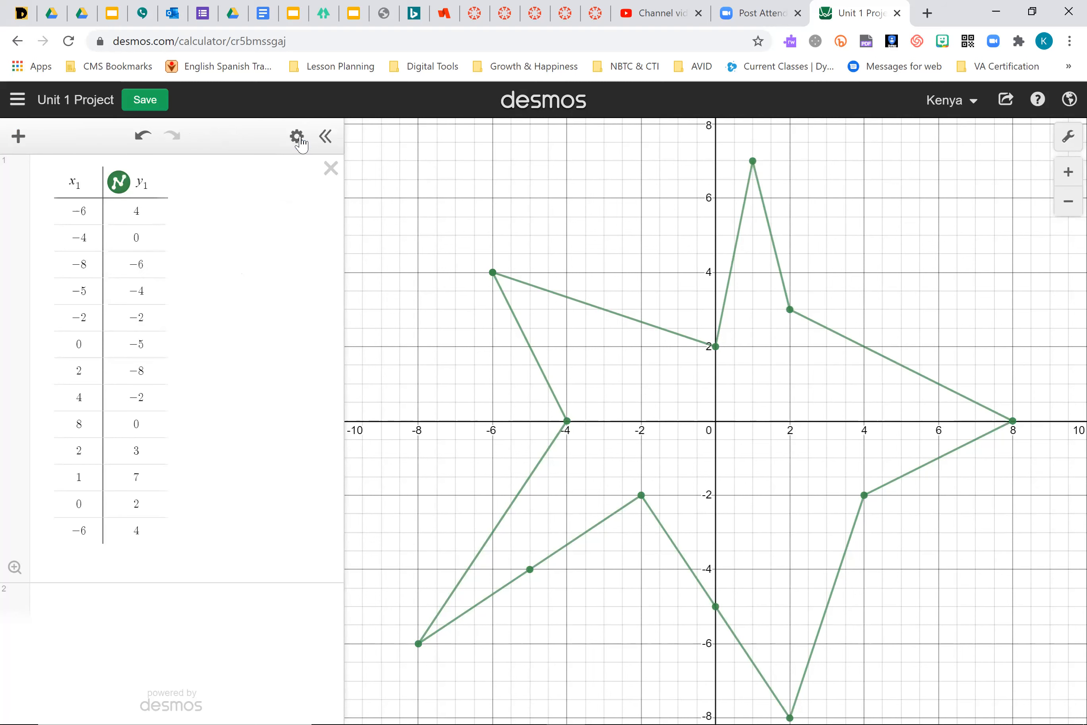
{"action": "left_click", "coordinate": [151, 104]}
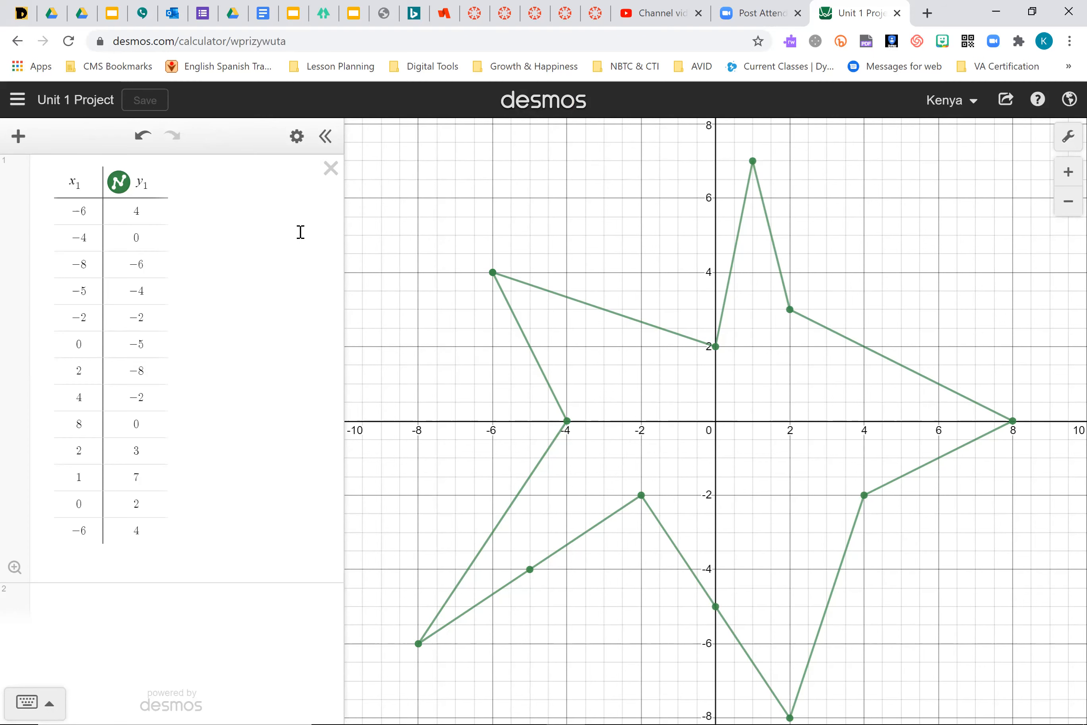
Step: Preview the most recently saved Unit 1 Project graph in the list of saved graphs
{"action": "left_click", "coordinate": [18, 100]}
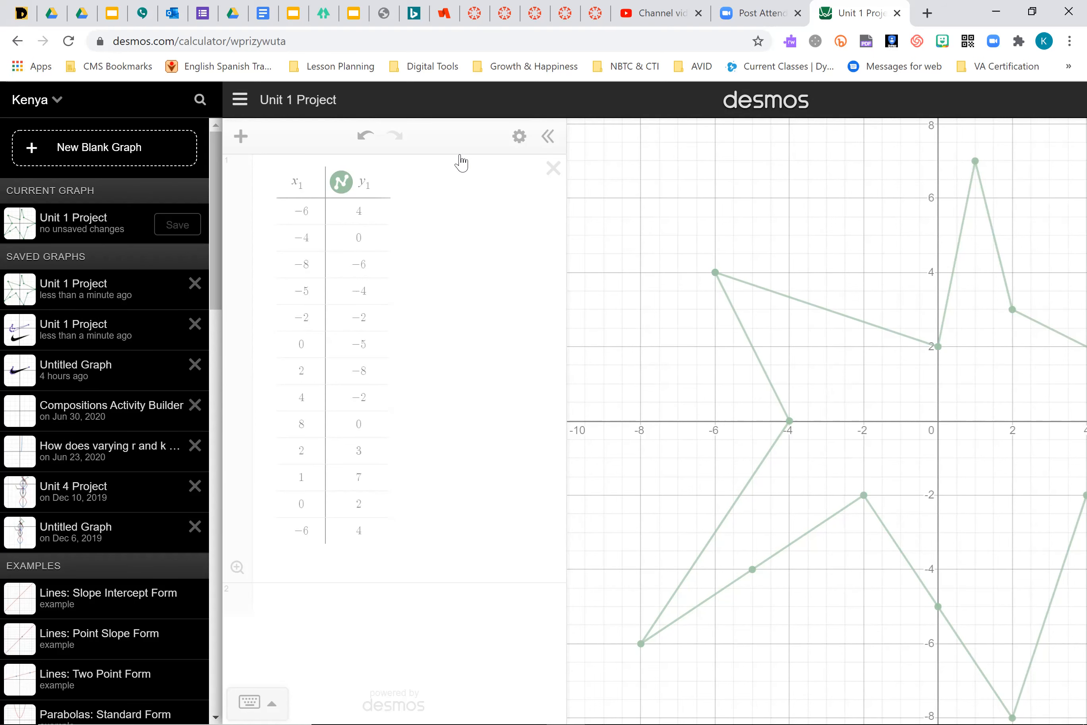
{"action": "left_click", "coordinate": [84, 291]}
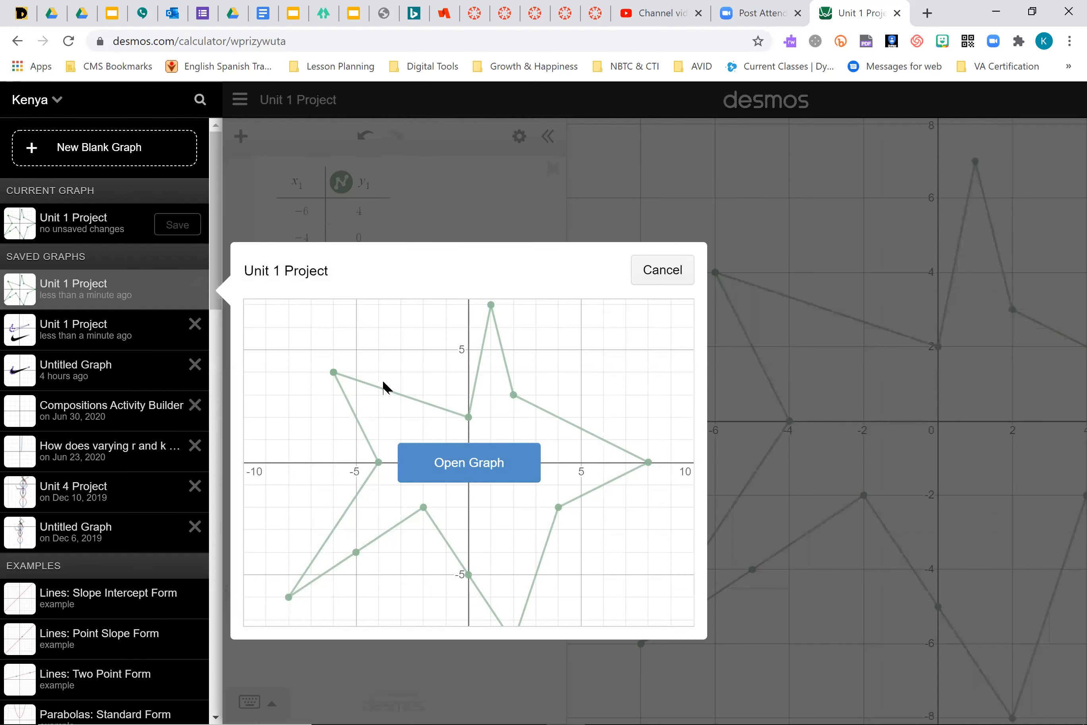